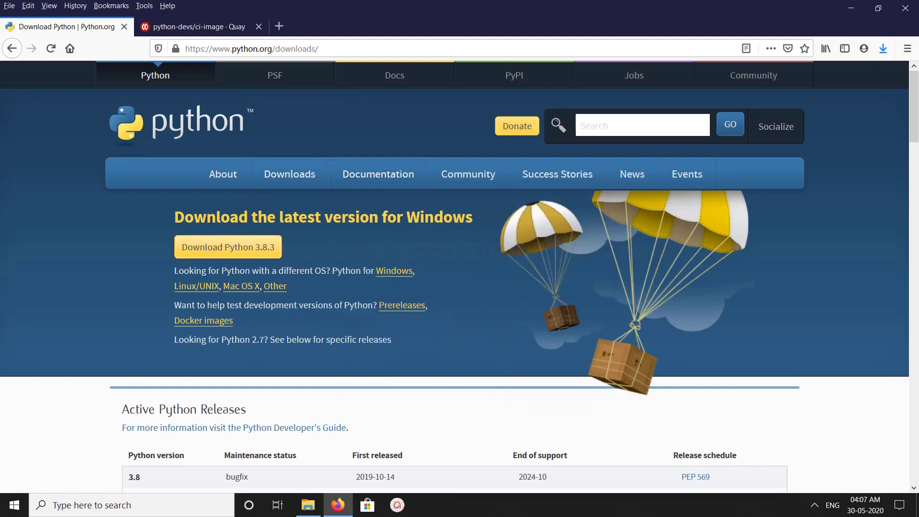
# Step: Start the Python 3.8.3 download, cancel saving it, and bring up the python_down folder
pyautogui.click(227, 247)
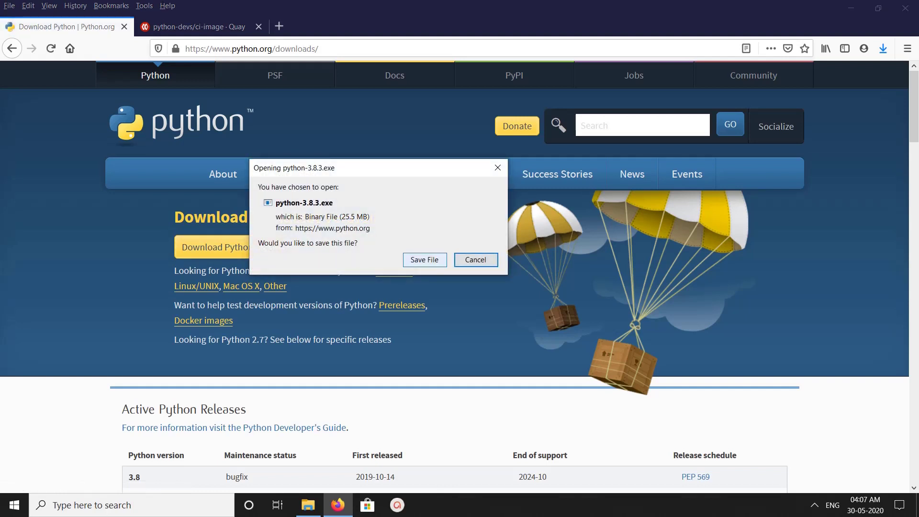
pyautogui.click(424, 260)
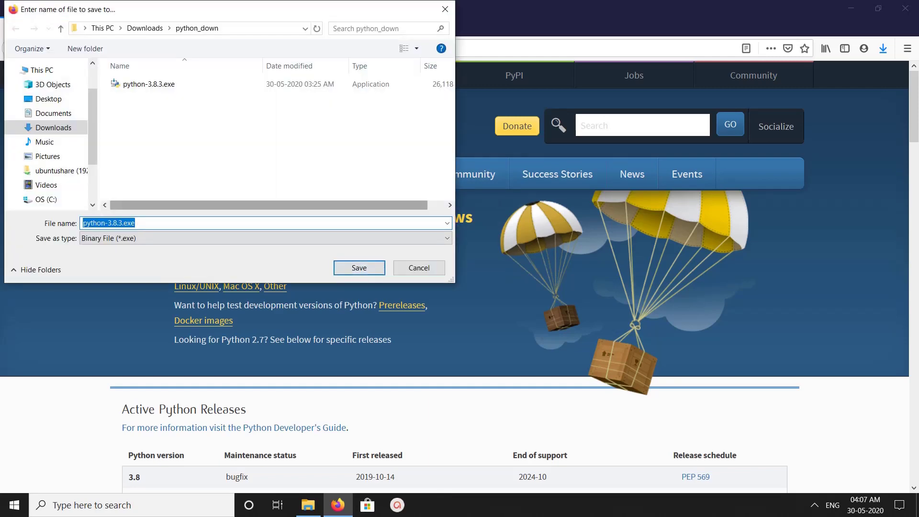
pyautogui.click(419, 267)
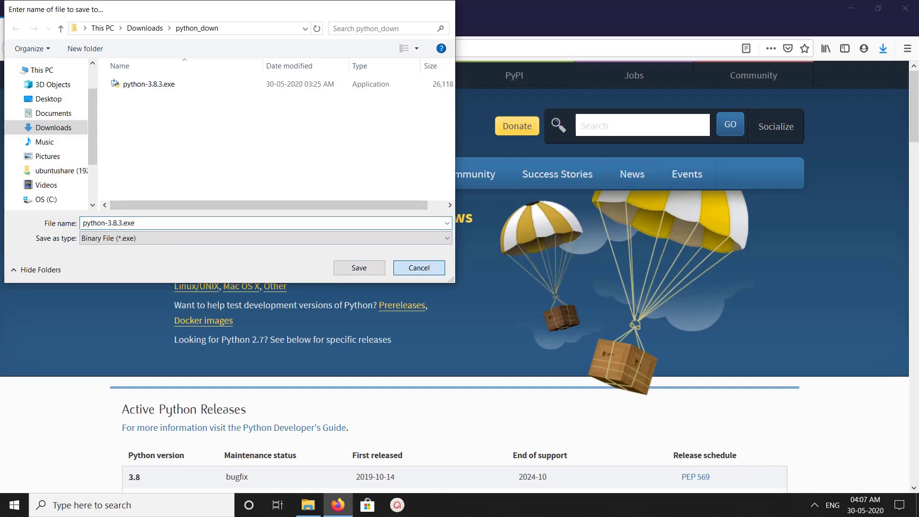
pyautogui.click(308, 505)
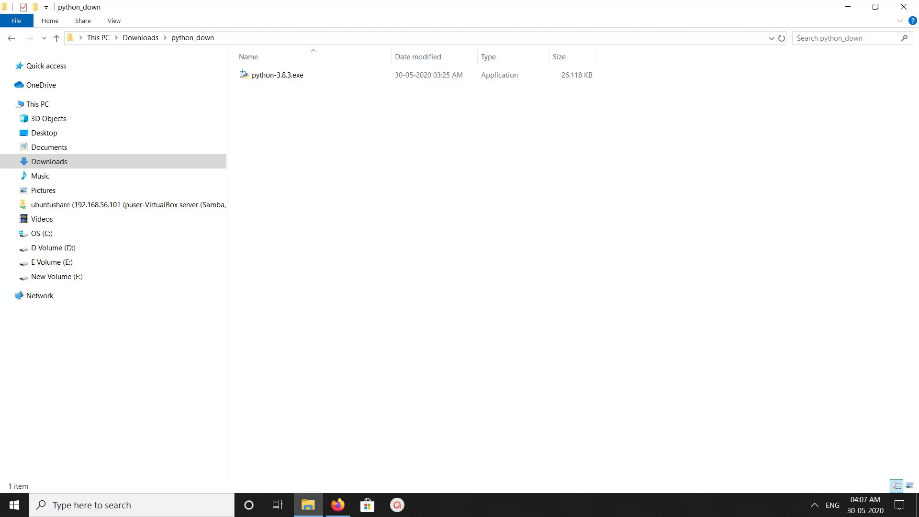
# Step: Run python-3.8.3.exe from python_down using its right-click Open command
pyautogui.click(278, 75)
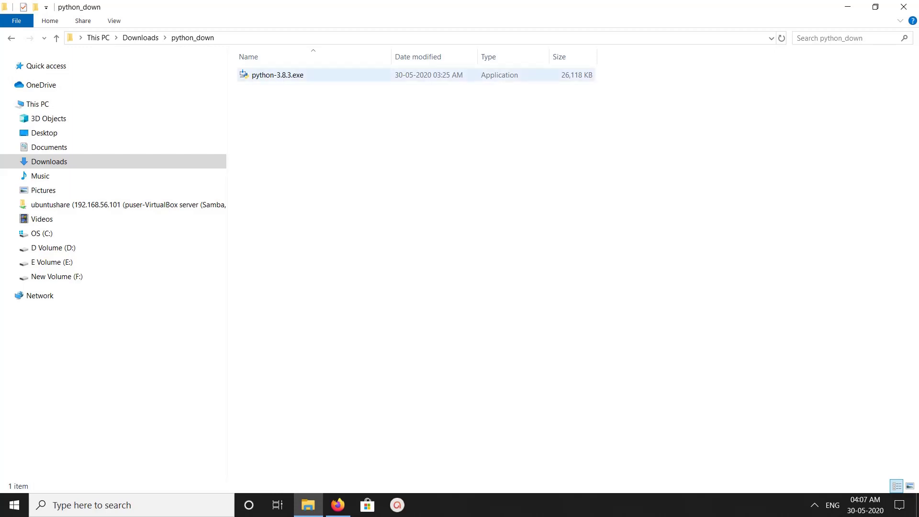
pyautogui.rightClick(286, 75)
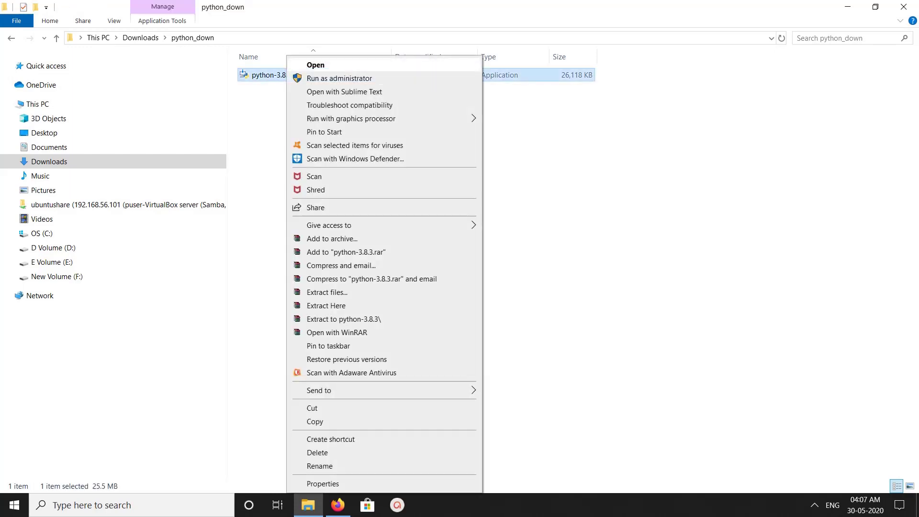
pyautogui.click(315, 64)
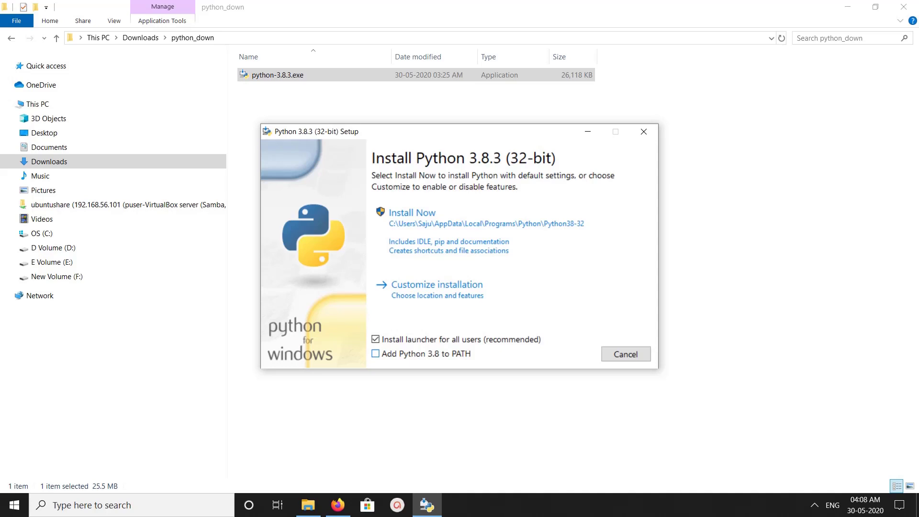
# Step: Enable 'Add Python 3.8 to PATH', run Install Now, and close setup after success
pyautogui.click(375, 354)
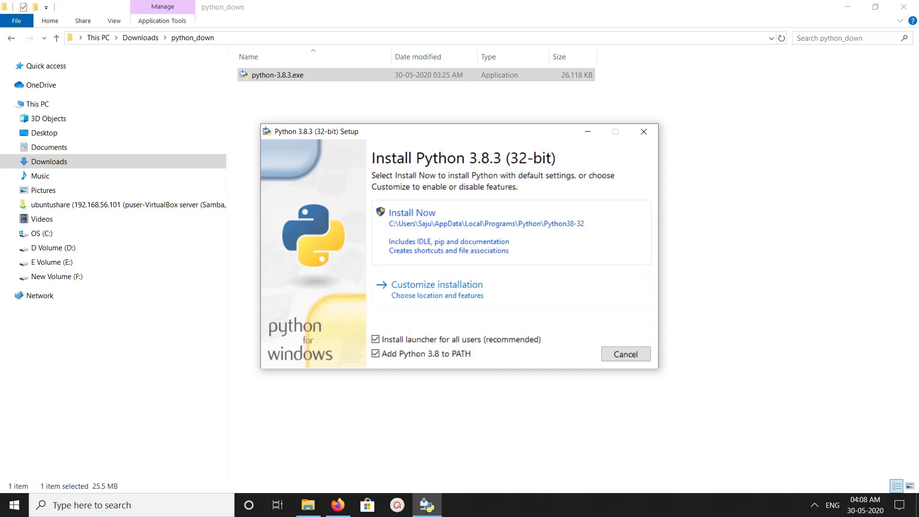
pyautogui.press('Return')
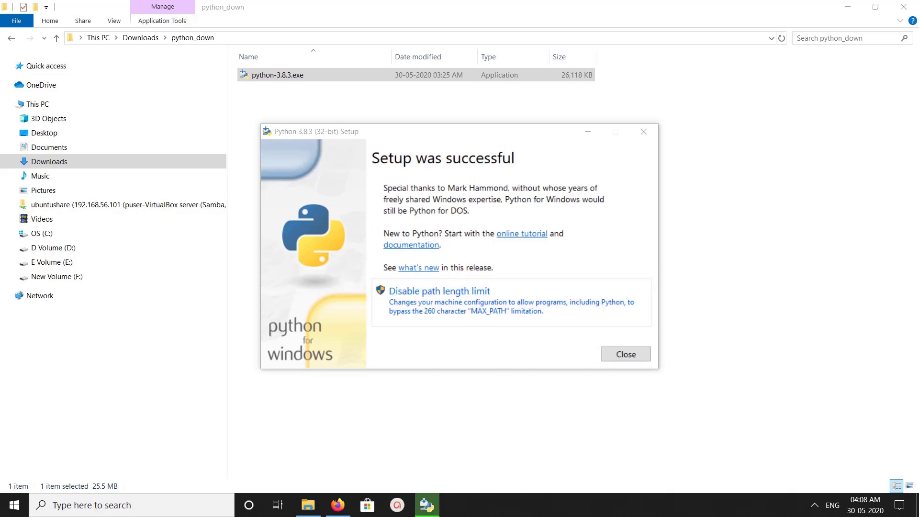
pyautogui.press('Return')
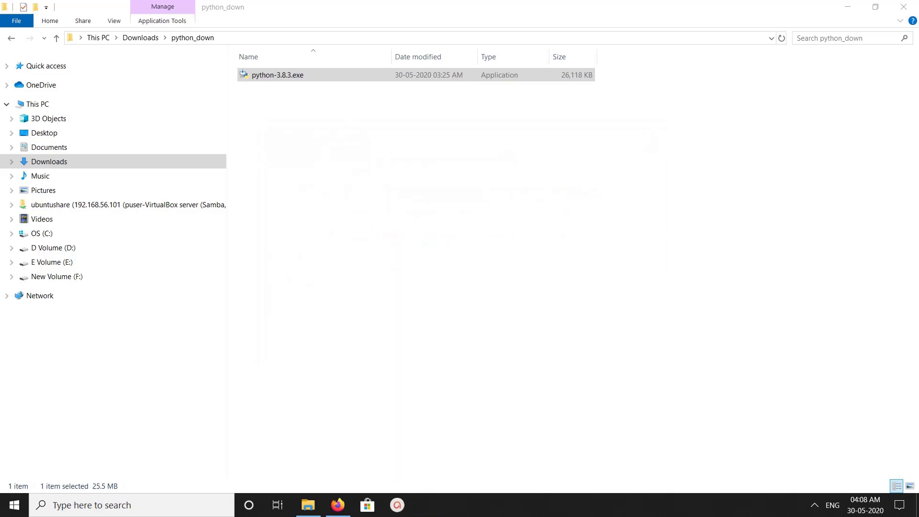
# Step: Launch Python 3.8 (32-bit) from Recently added and move its console window right
pyautogui.click(15, 505)
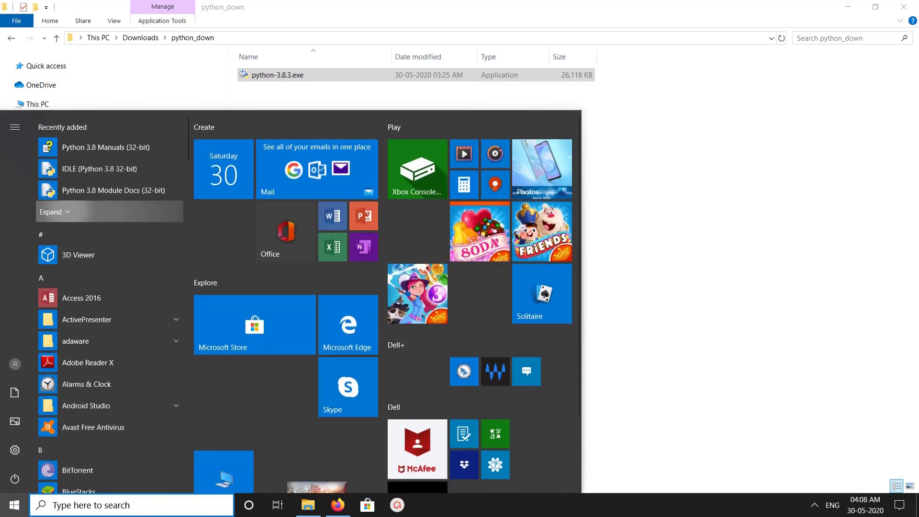
pyautogui.click(49, 211)
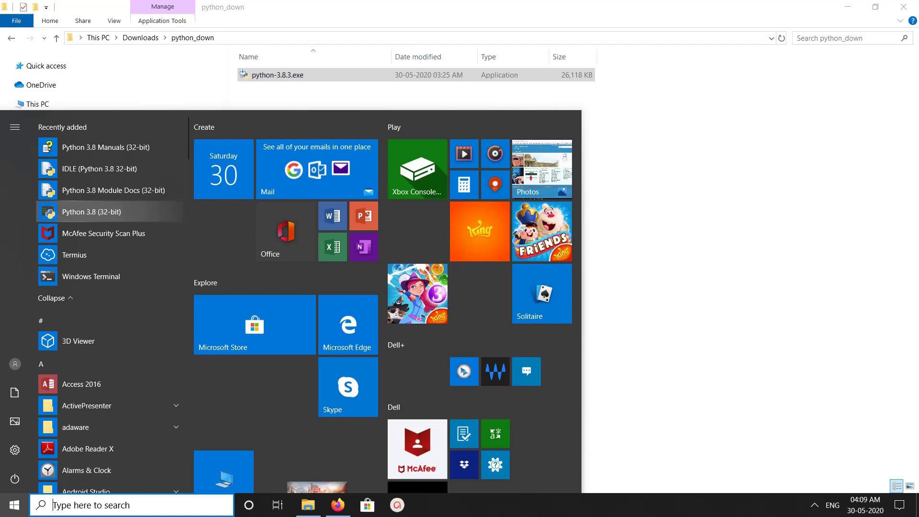
pyautogui.click(91, 211)
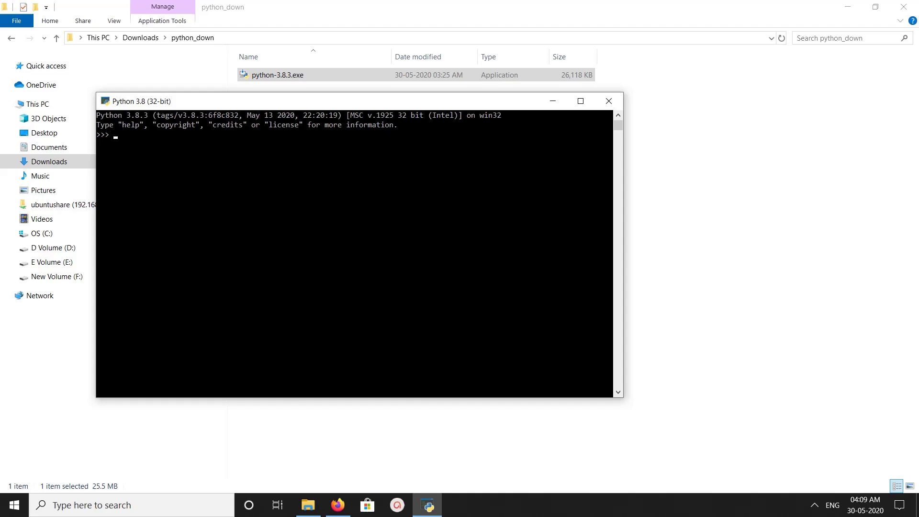
pyautogui.moveTo(323, 100); pyautogui.dragTo(492, 139)
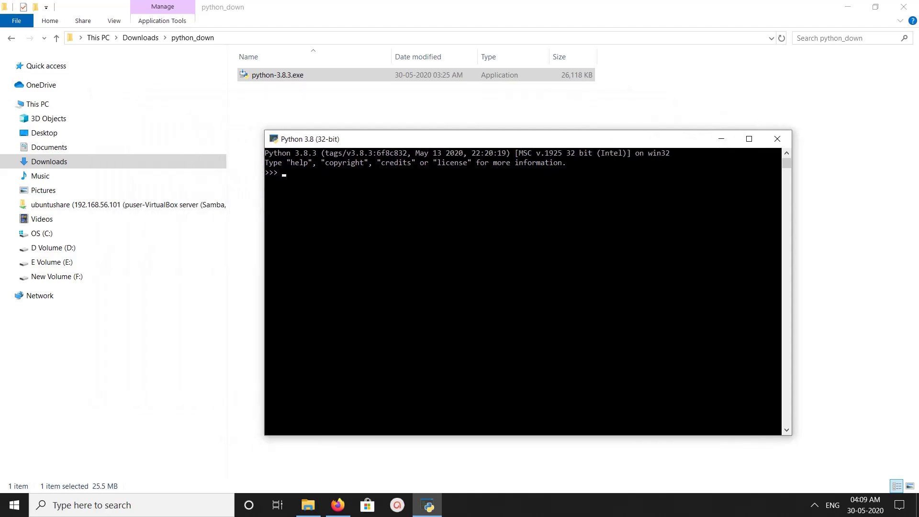
# Step: Launch the IDLE shell from Start and move it to the lower right
pyautogui.click(14, 506)
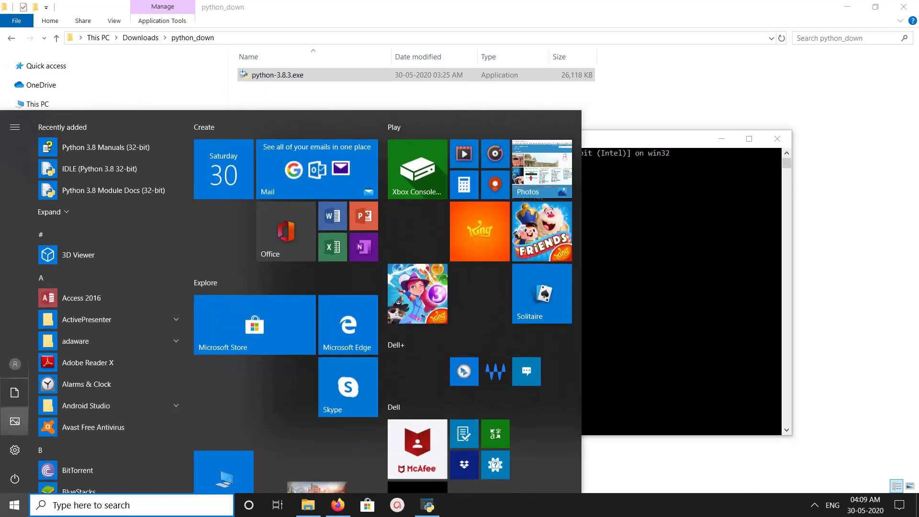
pyautogui.click(99, 168)
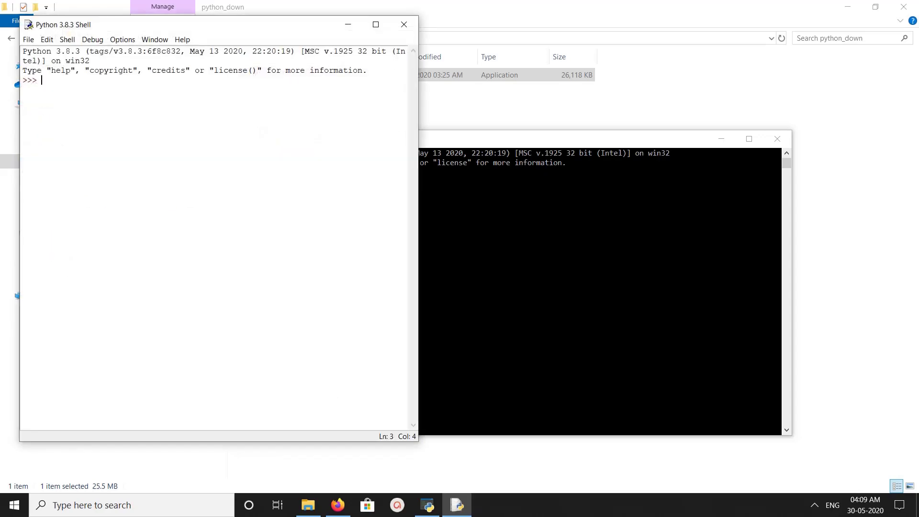
pyautogui.moveTo(388, 113); pyautogui.dragTo(701, 178)
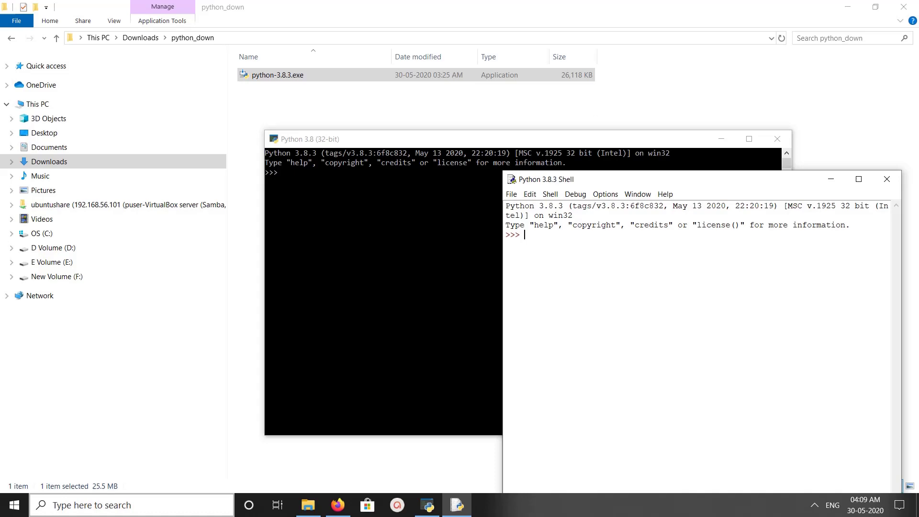
# Step: Open Command Prompt from search and run python -V to show Python 3.8.3
pyautogui.press('super')
pyautogui.write('cmd')
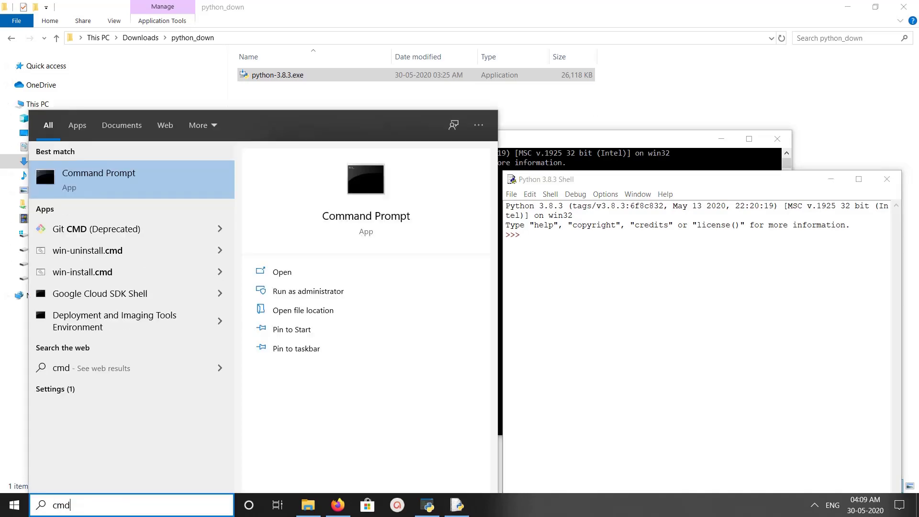
pyautogui.press('Return')
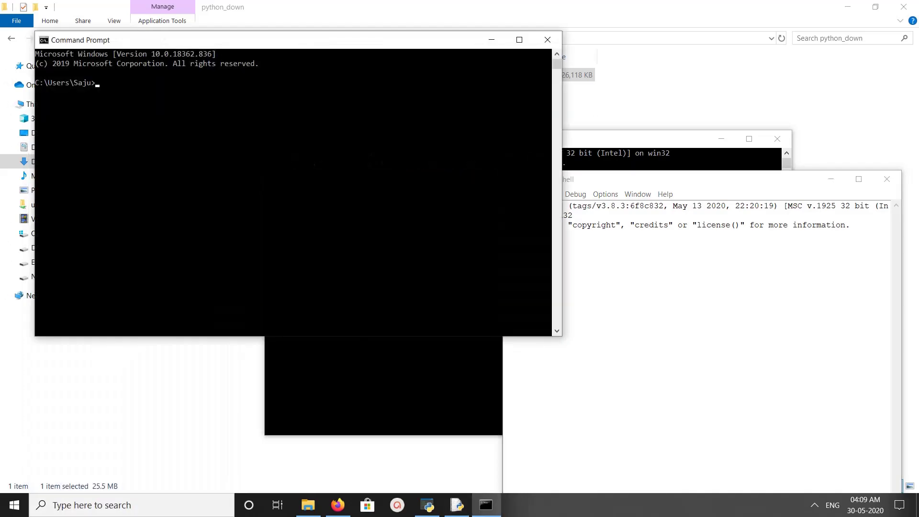
pyautogui.moveTo(252, 39); pyautogui.dragTo(346, 161)
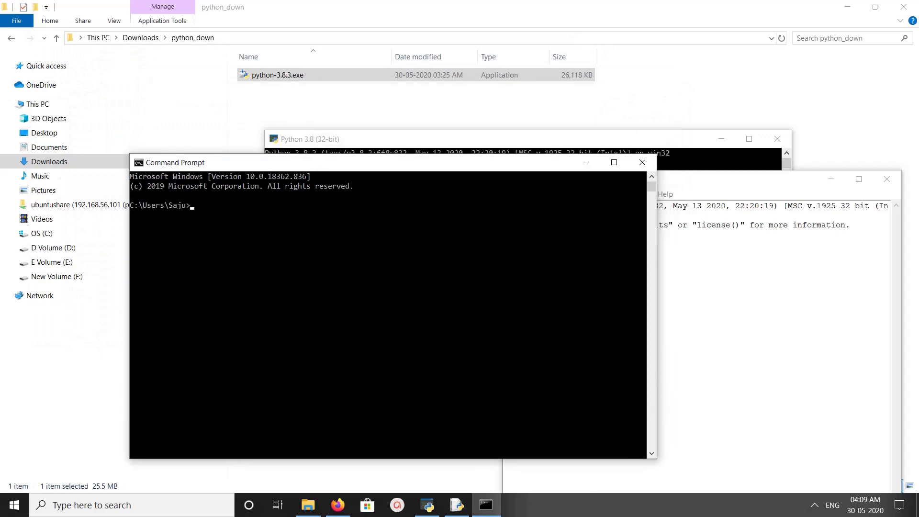
pyautogui.click(373, 272)
pyautogui.write('python ')
pyautogui.write('-V')
pyautogui.press('Return')
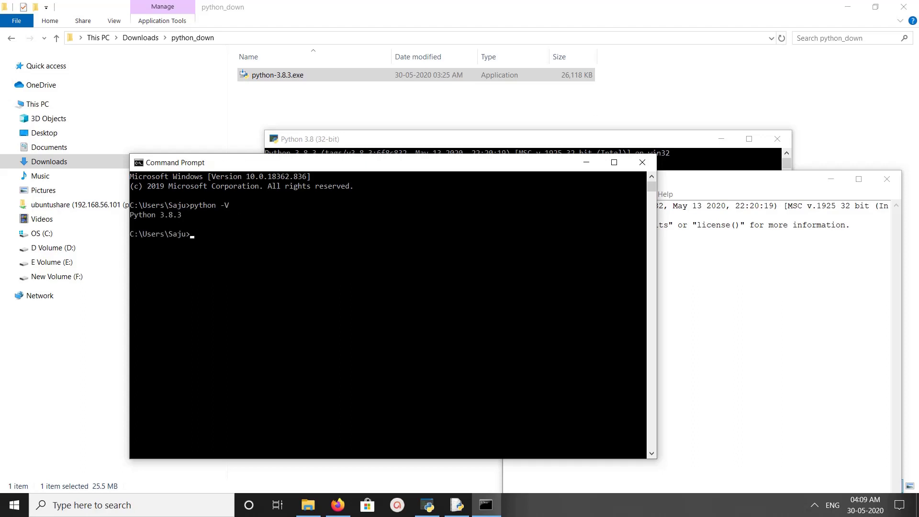
pyautogui.press('Return')
pyautogui.press('Return')
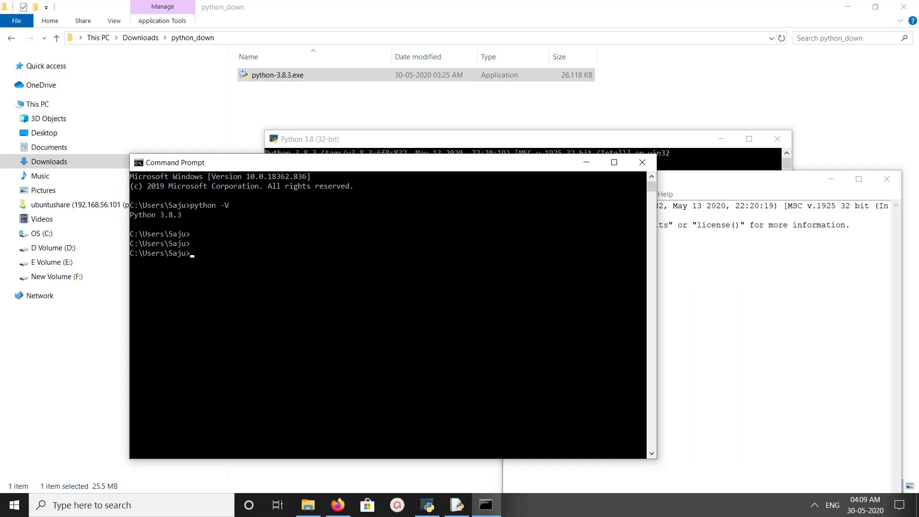
# Step: Run pip -V to confirm pip 19.2.3 for Python 3.8
pyautogui.click(235, 253)
pyautogui.write('pip')
pyautogui.write(' -V')
pyautogui.press('Return')
pyautogui.press('Return')
pyautogui.press('Return')
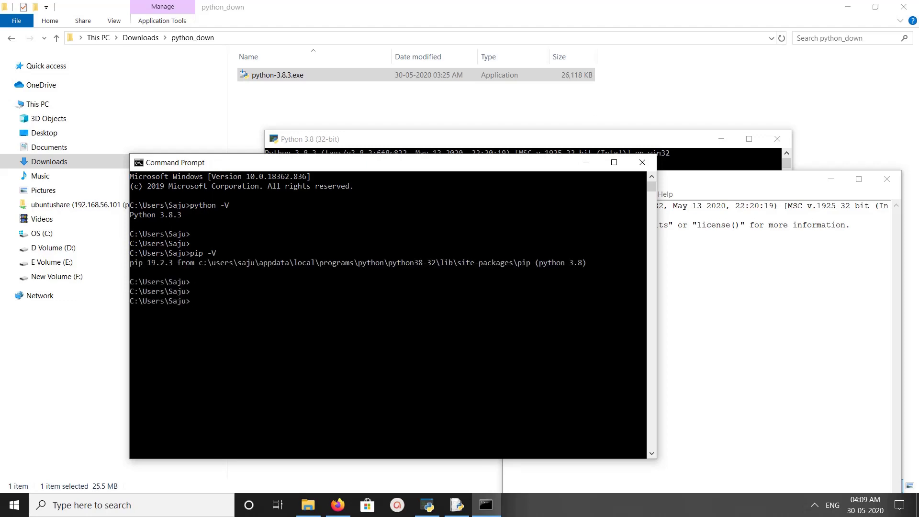
pyautogui.click(244, 319)
pyautogui.press('Return')
pyautogui.write('pip')
pyautogui.write(' install r')
pyautogui.write('equests')
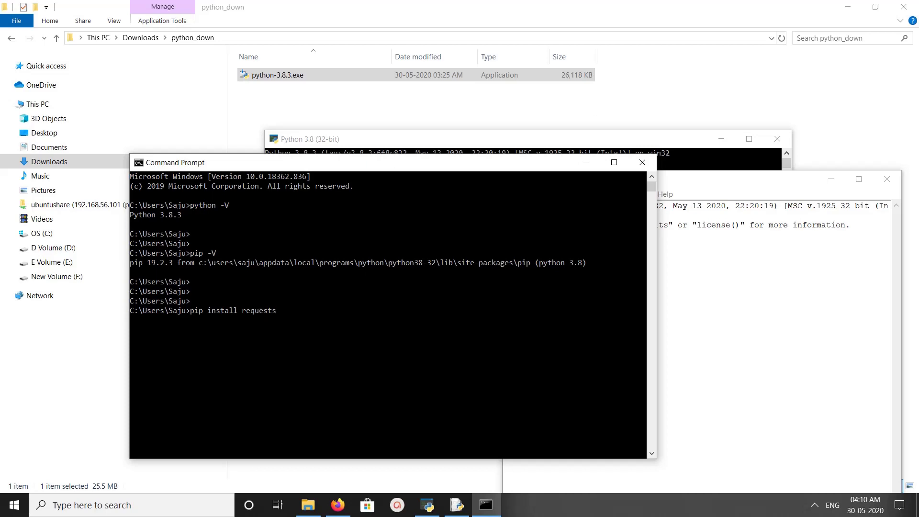
# Step: Run 'pip install requests' so requests 2.23.0 installs successfully
pyautogui.press('Return')
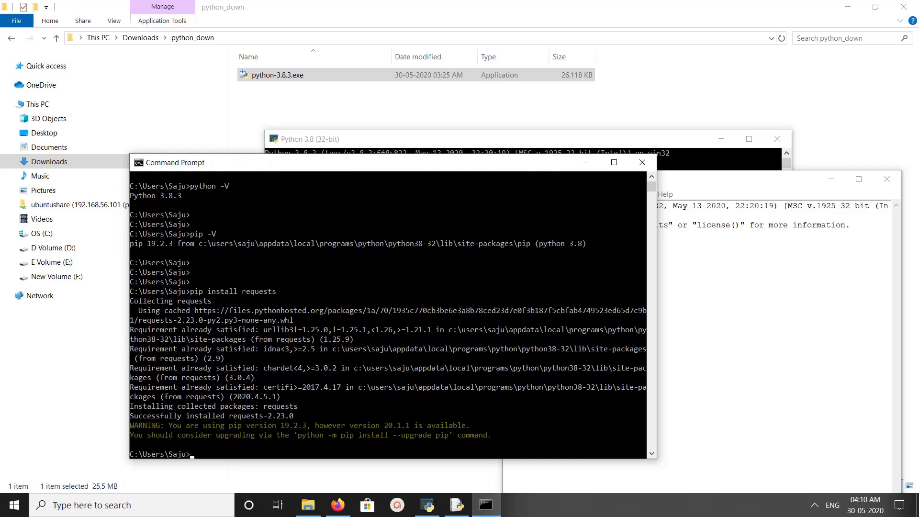
pyautogui.press('Return')
pyautogui.press('Return')
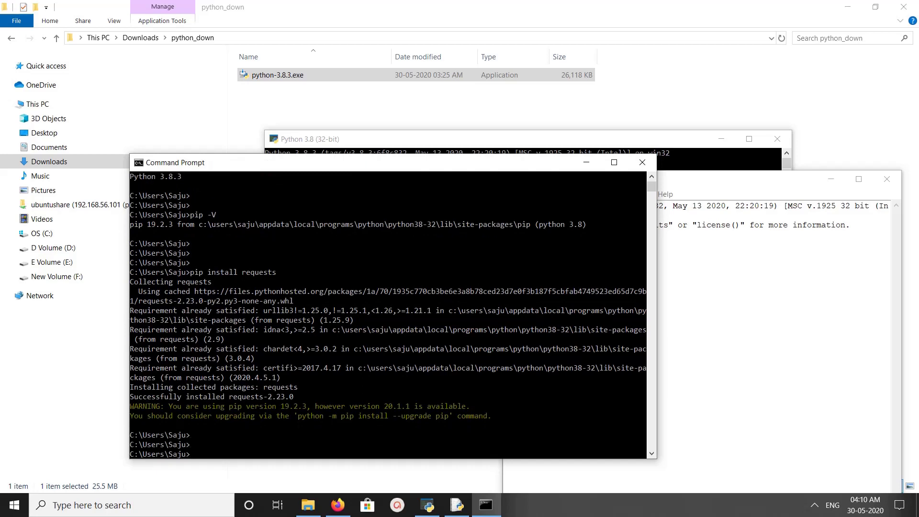
pyautogui.write('python')
# Step: Start python, maximize the window, run 'import requests' cleanly, then quit()
pyautogui.press('Return')
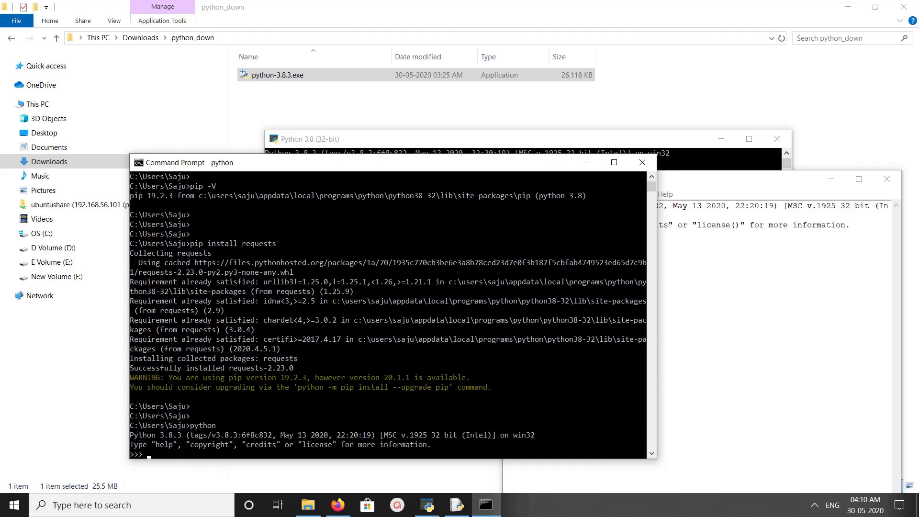
pyautogui.press('Return')
pyautogui.press('Return')
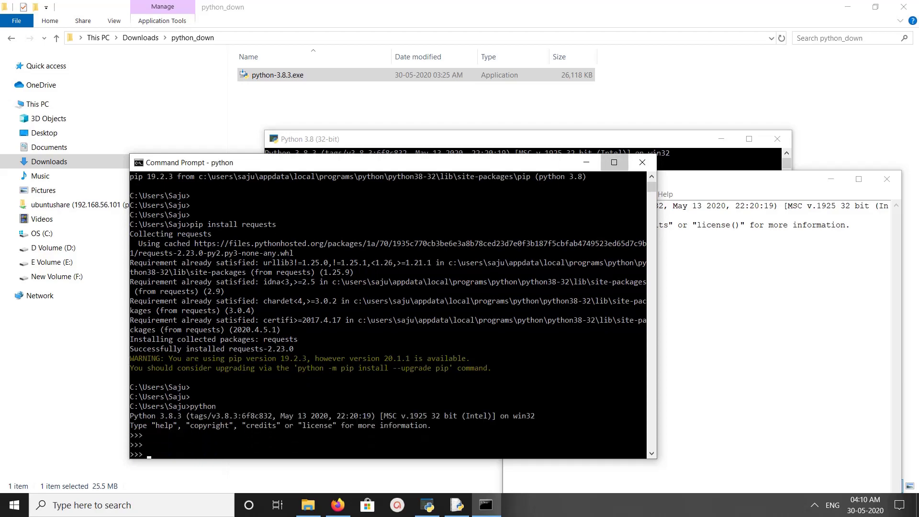
pyautogui.click(614, 162)
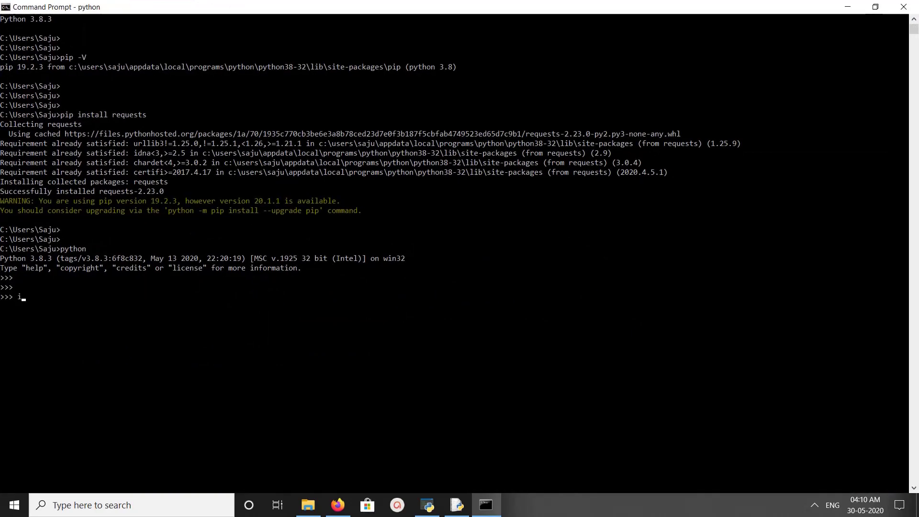
pyautogui.write('import')
pyautogui.write(' request')
pyautogui.write('s')
pyautogui.press('Return')
pyautogui.press('Return')
pyautogui.press('Return')
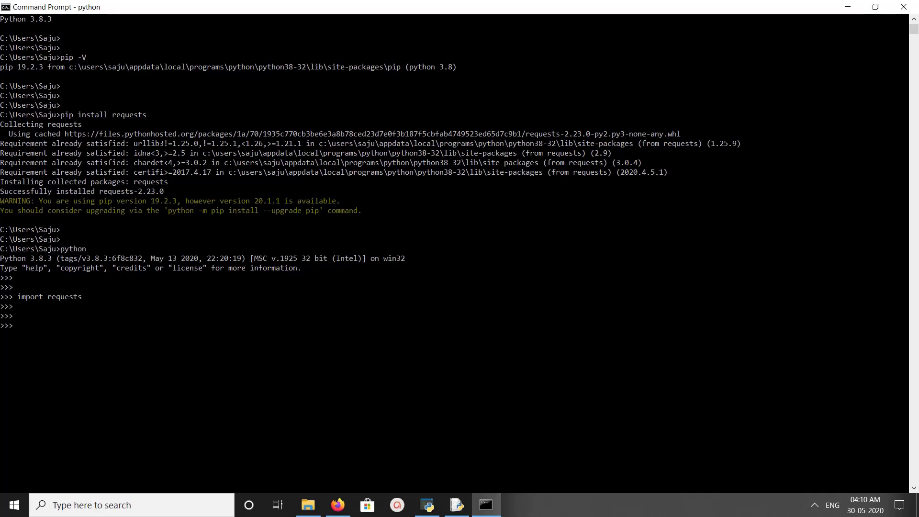
pyautogui.write('quit()')
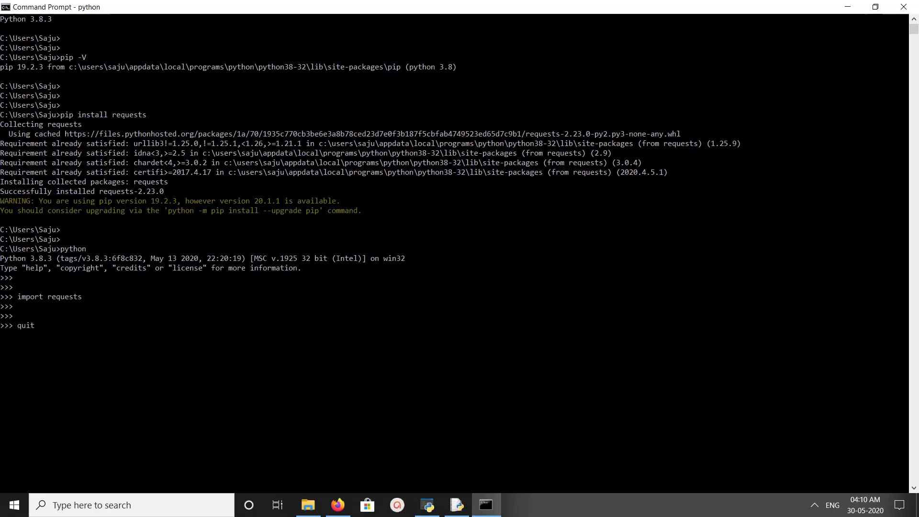
pyautogui.press('Return')
pyautogui.press('Return')
pyautogui.press('Return')
pyautogui.press('Return')
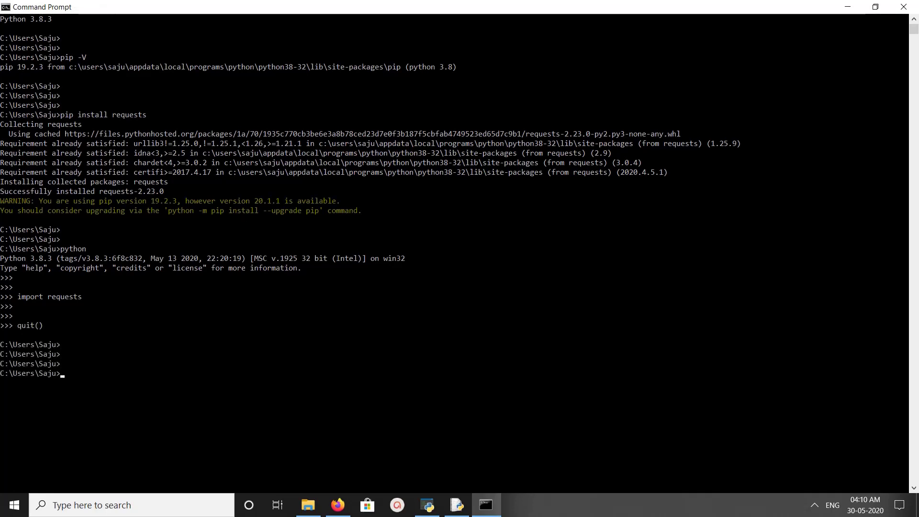
pyautogui.write('python')
# Step: Edit the recalled command into 'pip uninstall requests' and confirm removal with y
pyautogui.press('Up')
pyautogui.press('Left')
pyautogui.press('Left')
pyautogui.press('Left')
pyautogui.write('un')
pyautogui.press('Return')
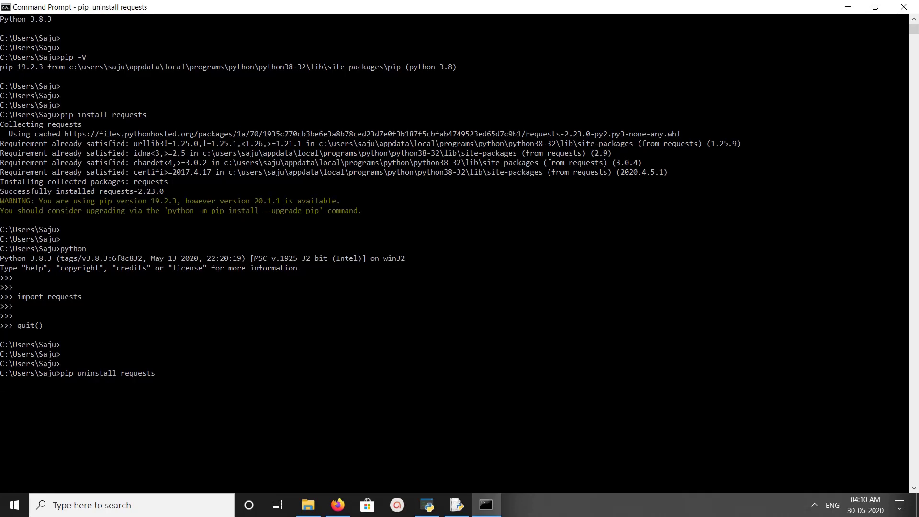
pyautogui.write('y')
pyautogui.press('Return')
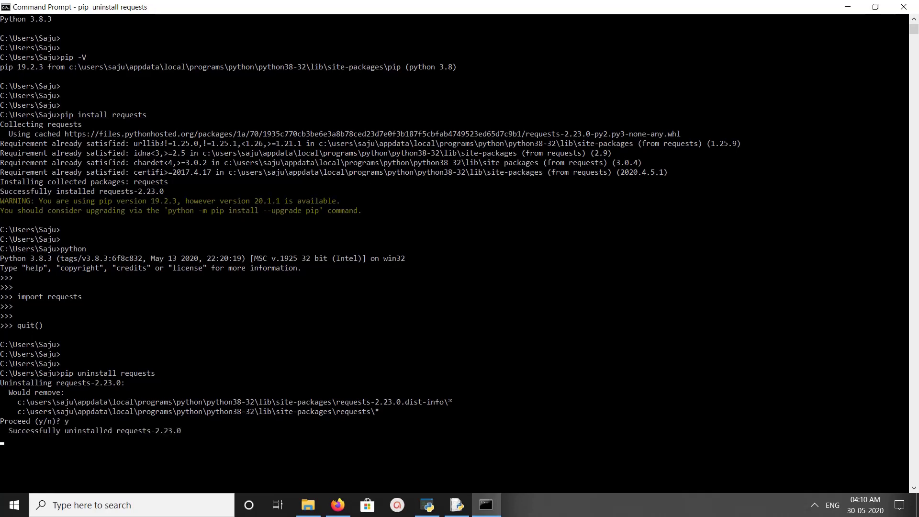
pyautogui.press('Return')
pyautogui.press('Return')
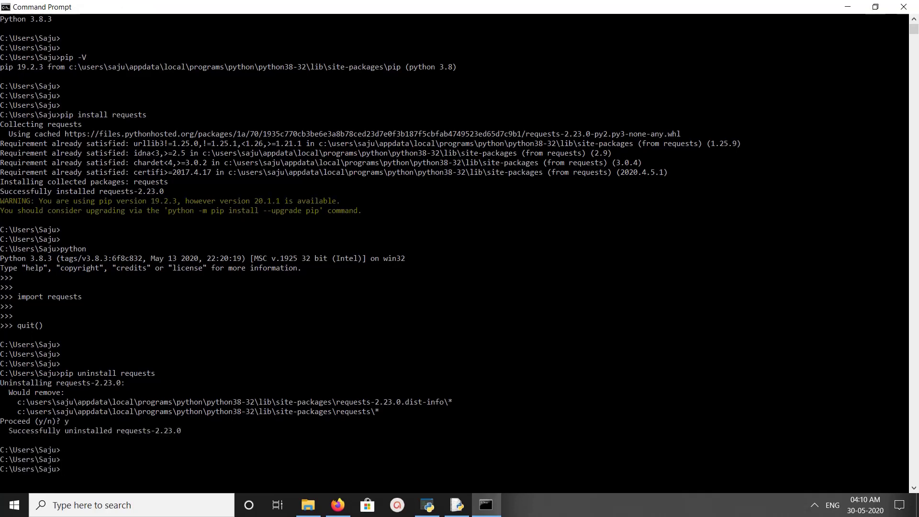
pyautogui.write('python')
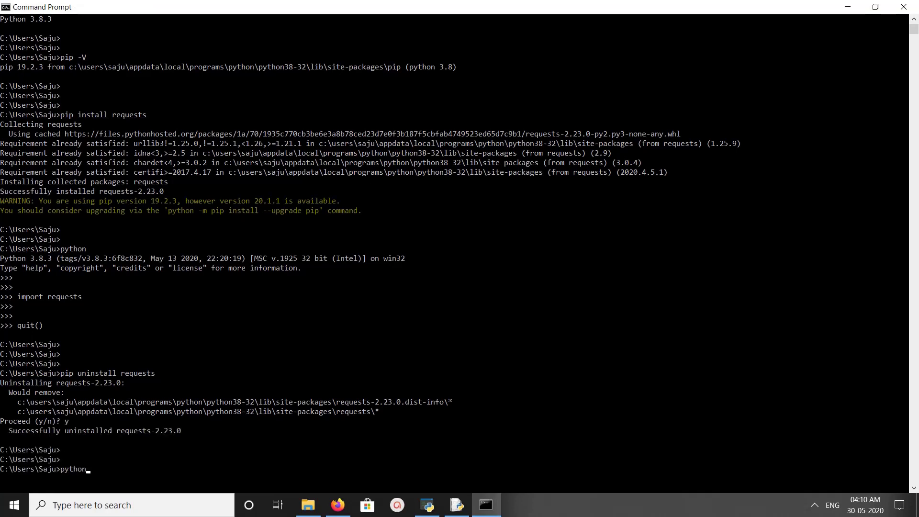
# Step: Start python again, get ModuleNotFoundError from 'import requests', then quit()
pyautogui.press('Return')
pyautogui.press('Return')
pyautogui.press('Return')
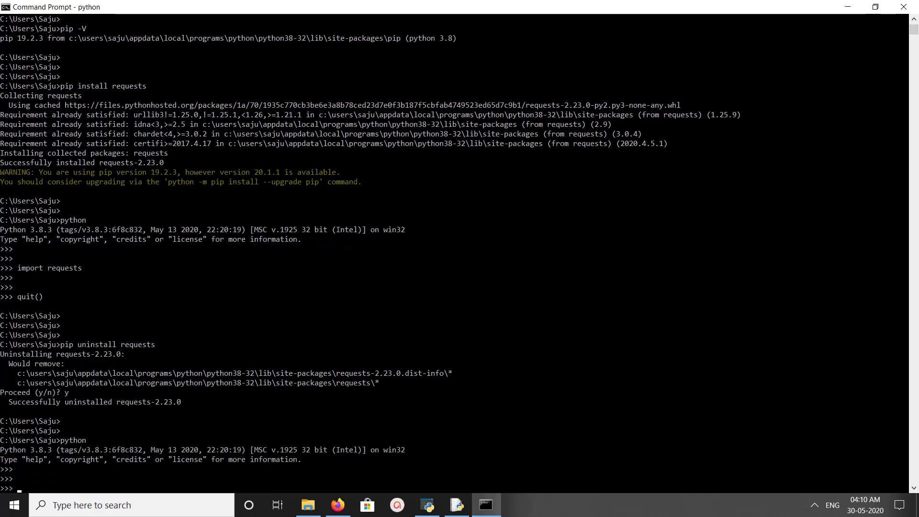
pyautogui.write('im')
pyautogui.write('port ')
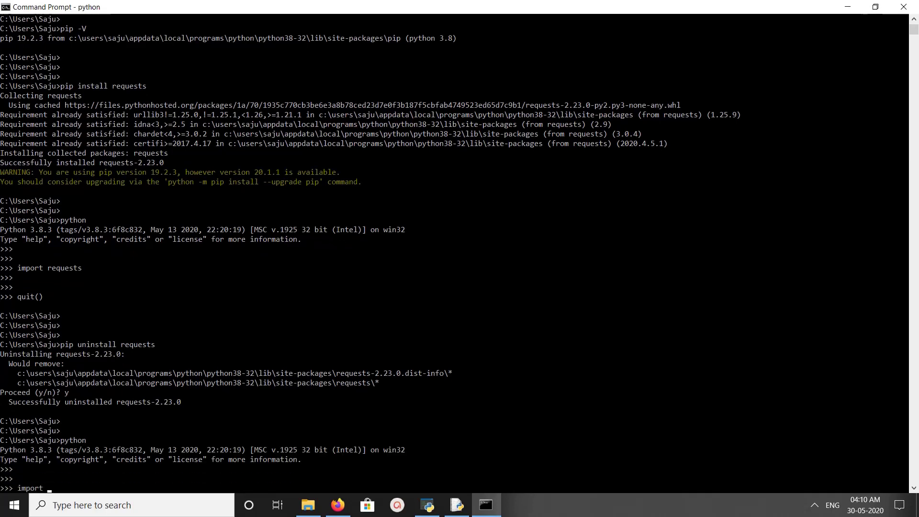
pyautogui.write('requ')
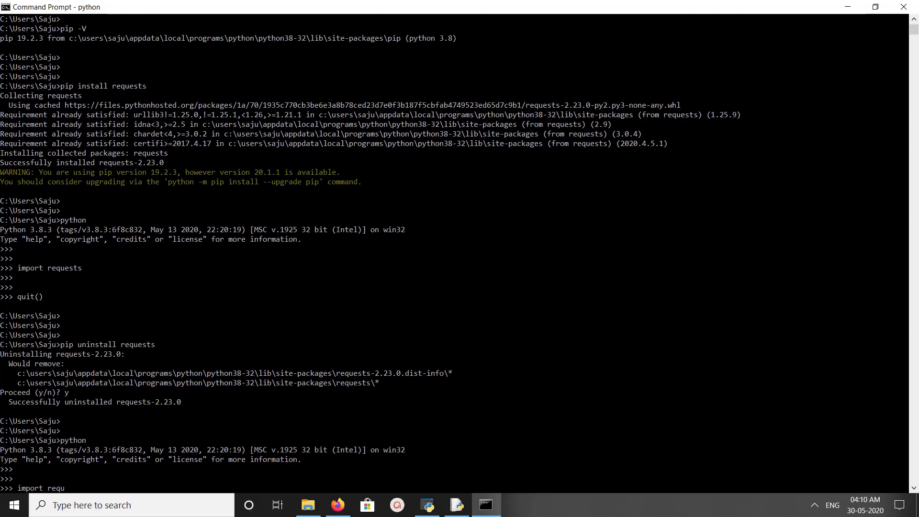
pyautogui.write('es')
pyautogui.write('ts')
pyautogui.press('Return')
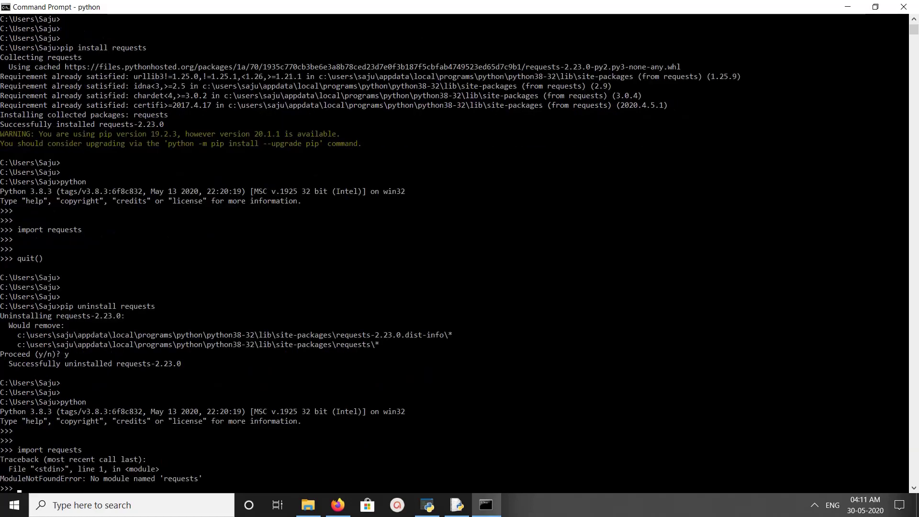
pyautogui.press('Return')
pyautogui.press('Return')
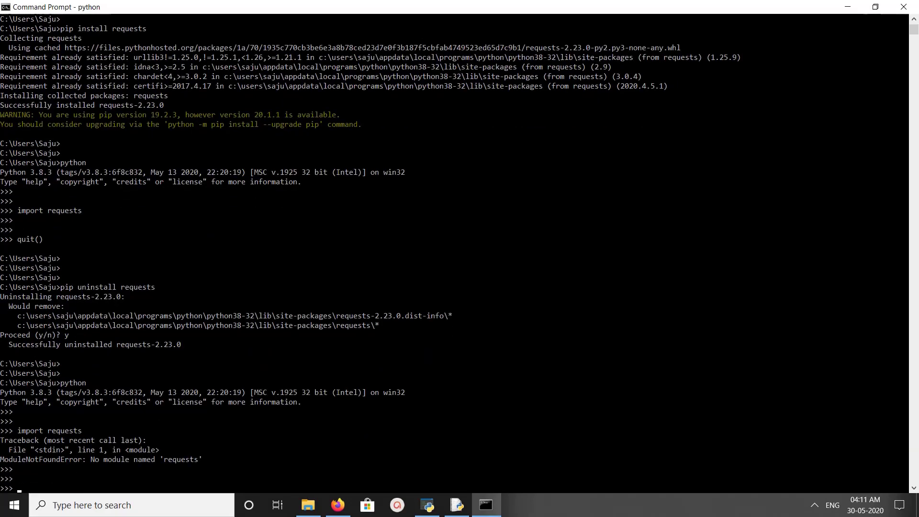
pyautogui.write('quit()')
pyautogui.press('Return')
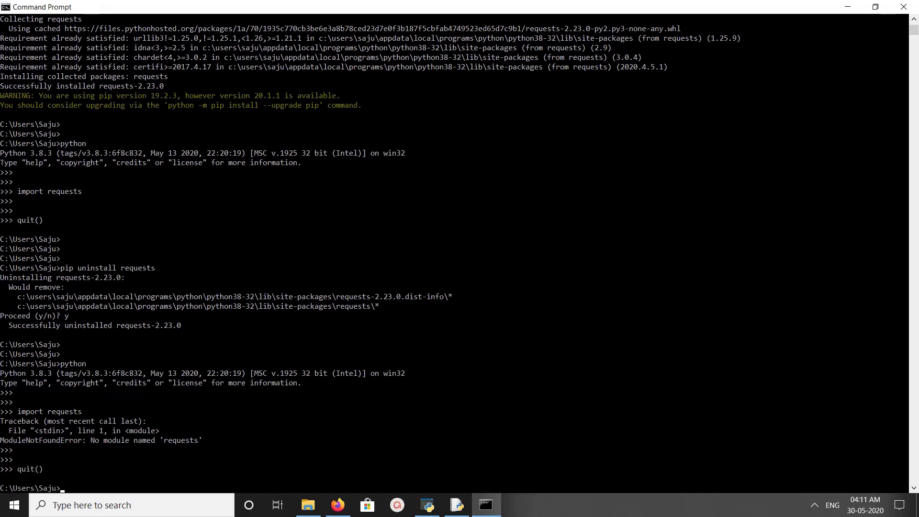
pyautogui.press('Return')
pyautogui.press('Return')
pyautogui.press('Return')
pyautogui.press('Return')
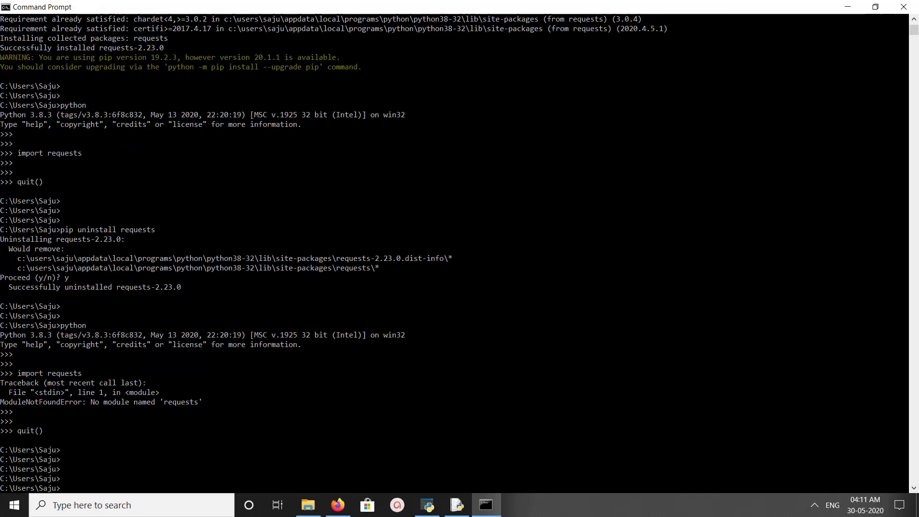